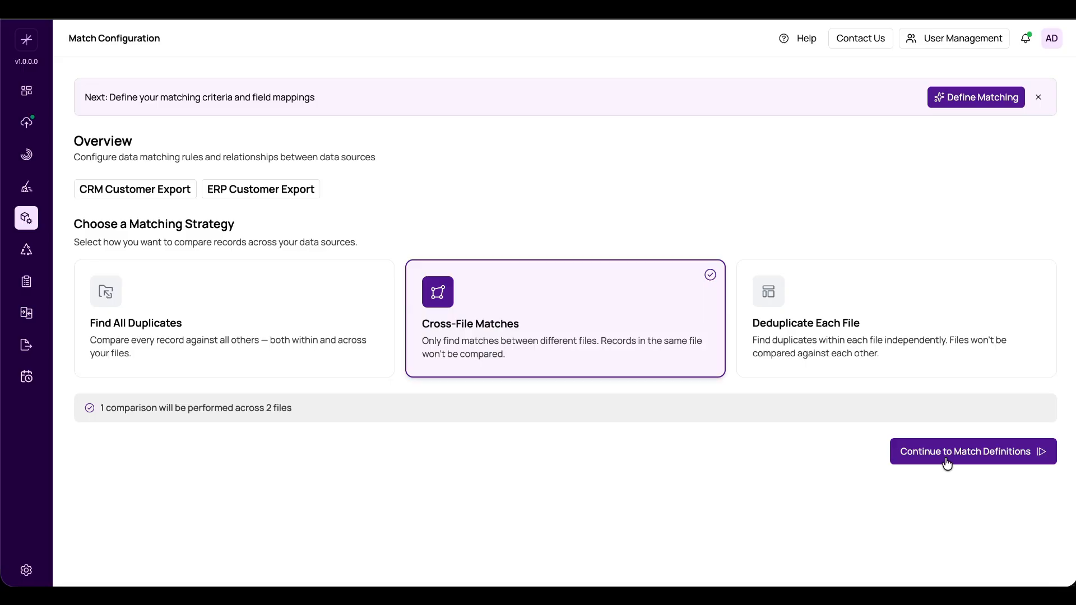
- Continue to the match definitions with the Cross-File Matches strategy and expand the field mapping to review its field pairs
{"action": "left_click", "coordinate": [945, 460]}
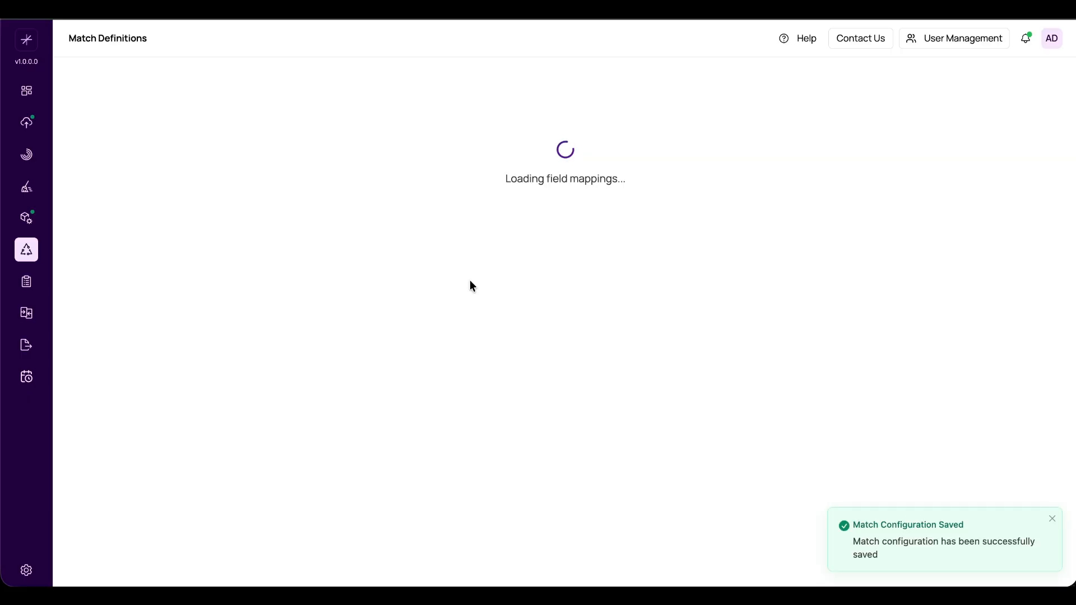
{"action": "left_click", "coordinate": [231, 142]}
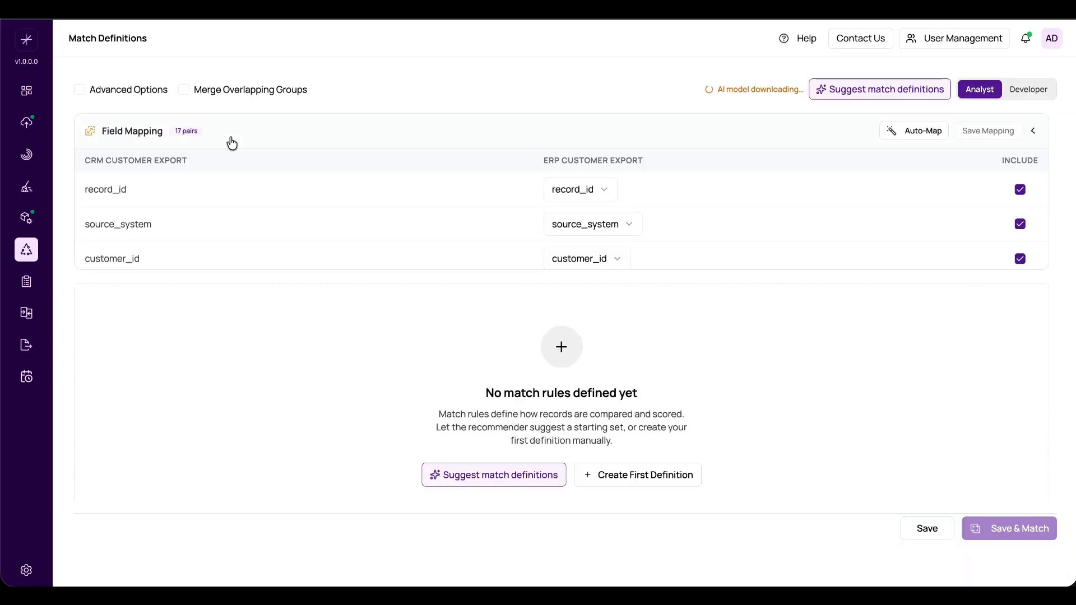
{"action": "scroll", "coordinate": [673, 362], "scroll_direction": "down", "scroll_amount": 1}
{"action": "scroll", "coordinate": [672, 363], "scroll_direction": "down", "scroll_amount": 1}
{"action": "scroll", "coordinate": [672, 363], "scroll_direction": "up", "scroll_amount": 2}
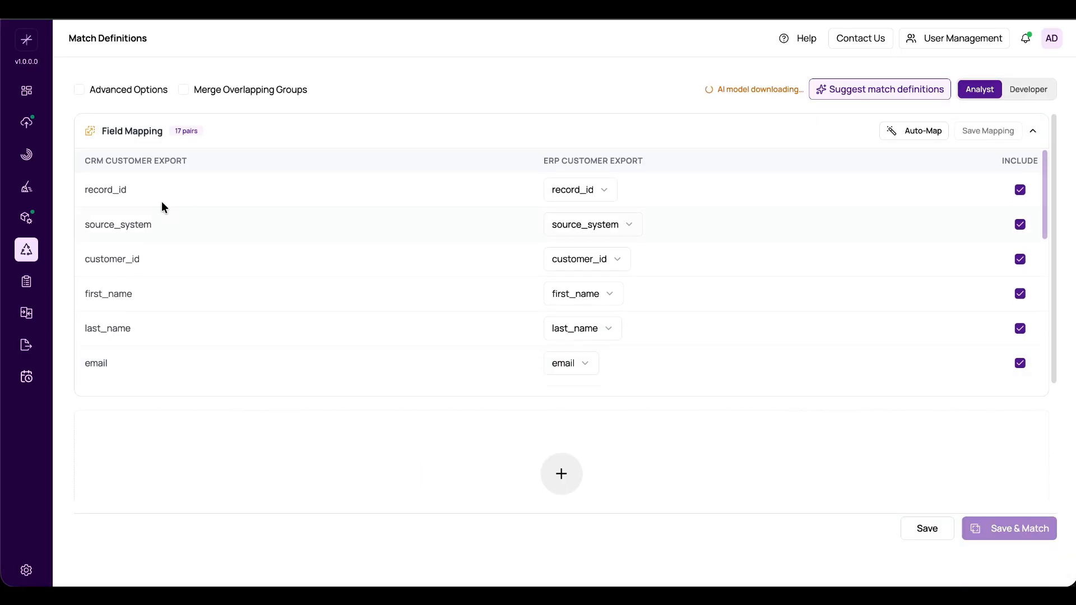
{"action": "scroll", "coordinate": [537, 352], "scroll_direction": "down", "scroll_amount": 1}
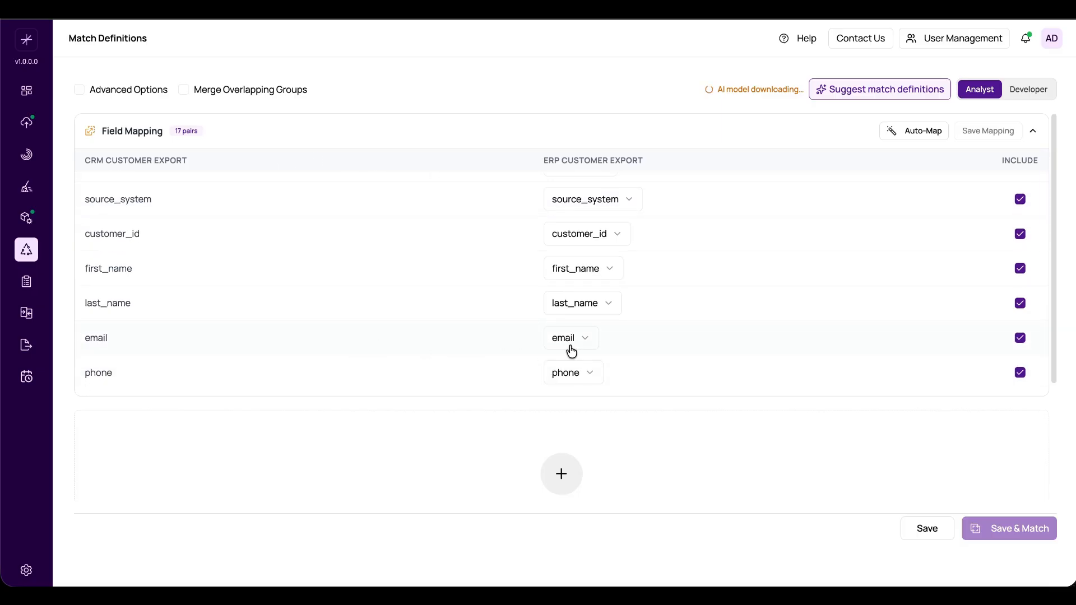
{"action": "scroll", "coordinate": [567, 349], "scroll_direction": "up", "scroll_amount": 1}
{"action": "scroll", "coordinate": [566, 349], "scroll_direction": "down", "scroll_amount": 10}
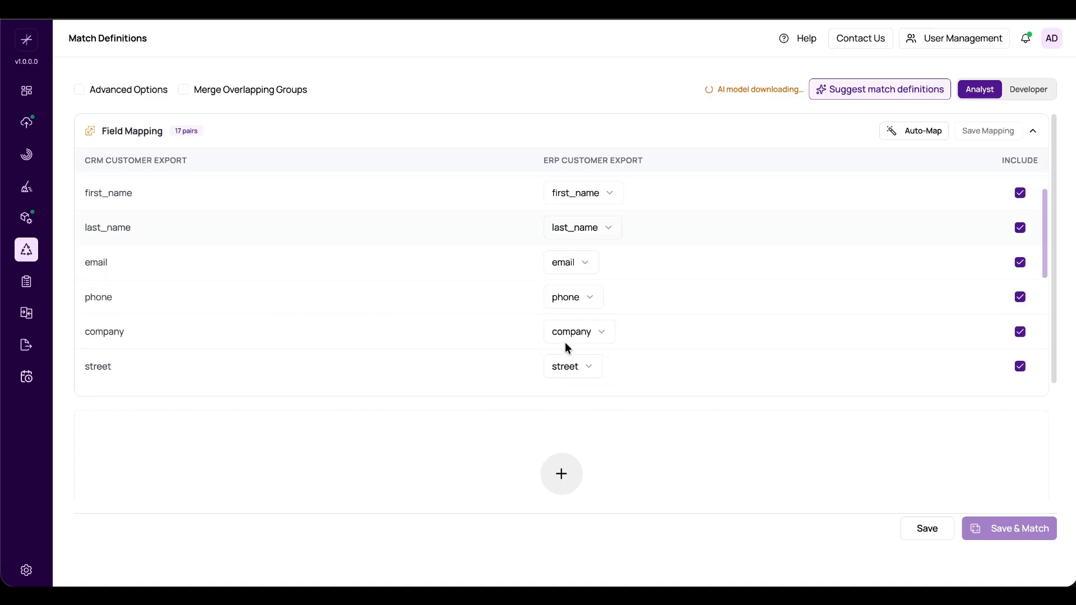
{"action": "scroll", "coordinate": [617, 320], "scroll_direction": "up", "scroll_amount": 10}
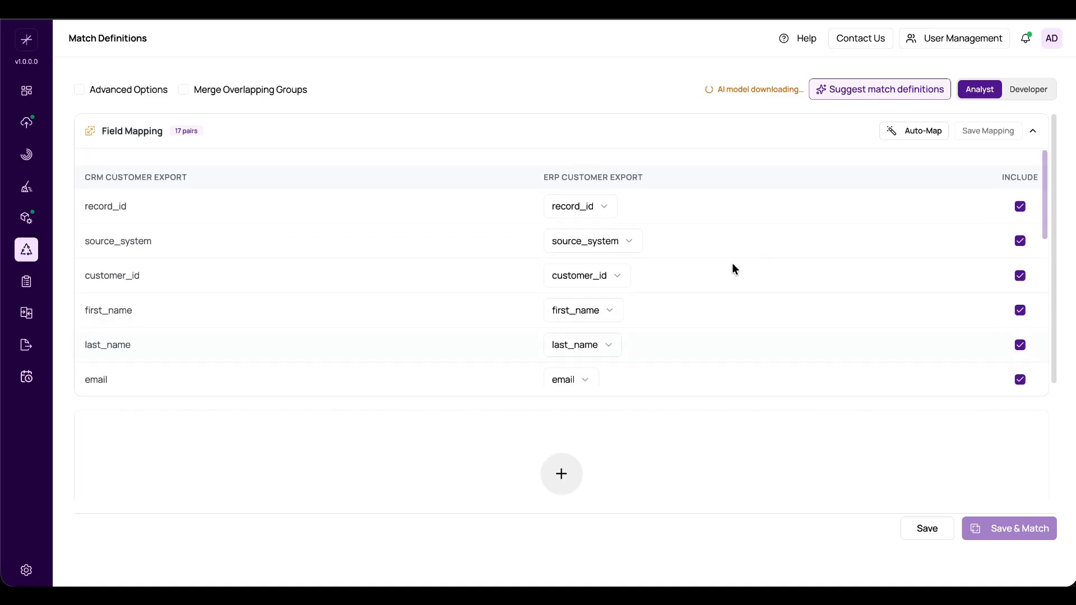
- Auto-map the fields between the CRM and ERP customer exports, then check the pairs and collapse the field mapping
{"action": "left_click", "coordinate": [897, 131]}
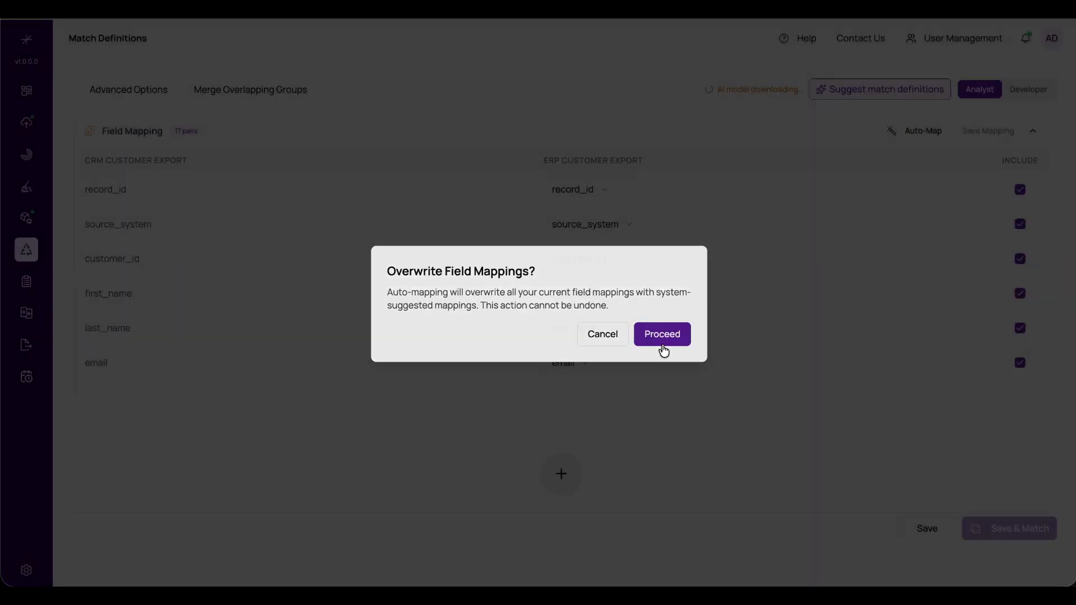
{"action": "left_click", "coordinate": [662, 341]}
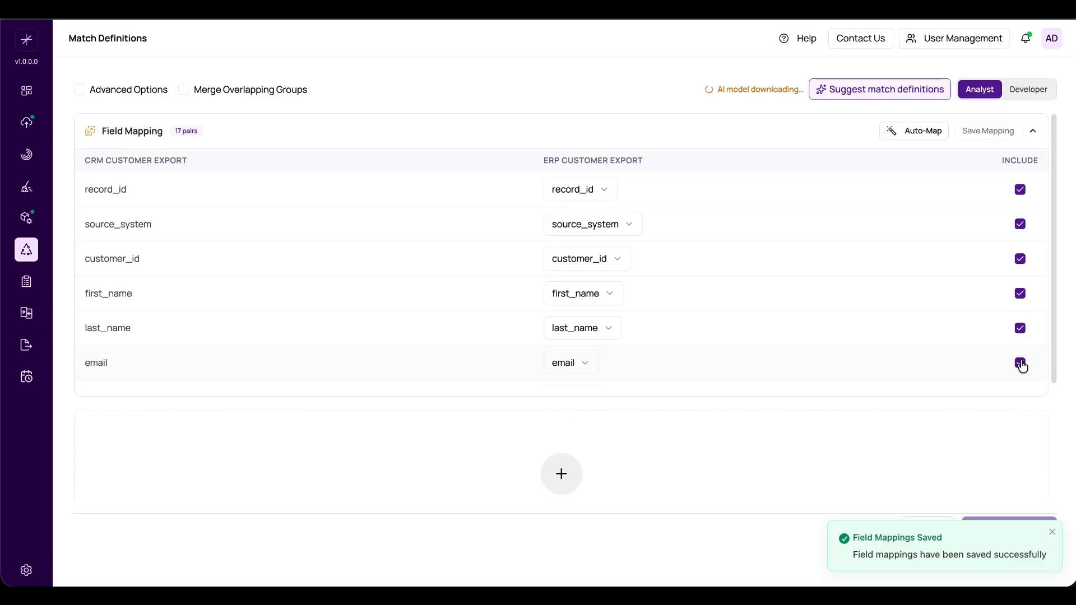
{"action": "scroll", "coordinate": [914, 338], "scroll_direction": "down", "scroll_amount": 1}
{"action": "scroll", "coordinate": [913, 335], "scroll_direction": "down", "scroll_amount": 5}
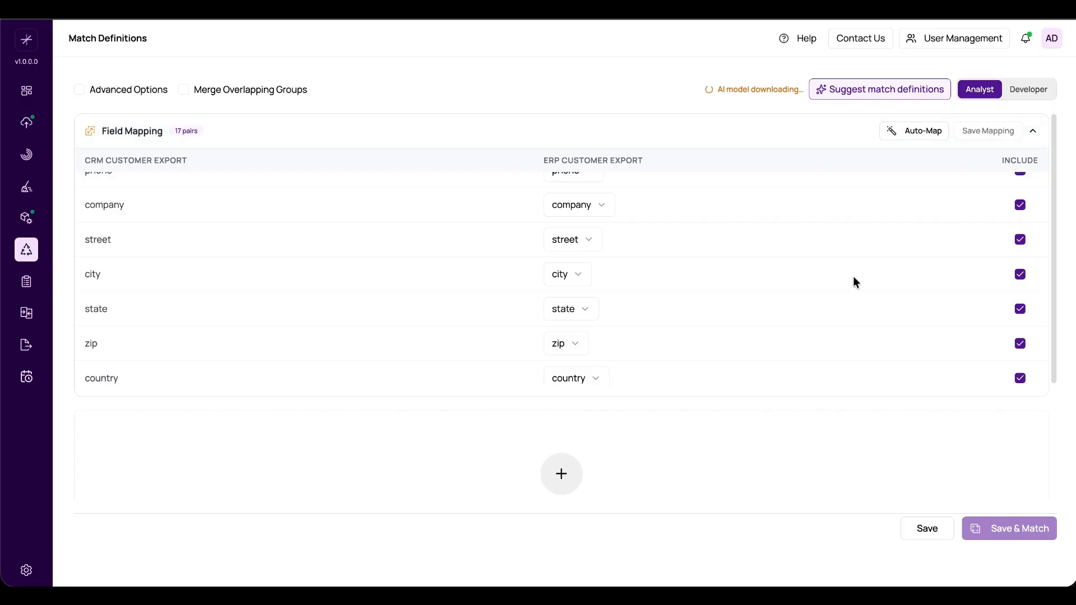
{"action": "left_click", "coordinate": [866, 131]}
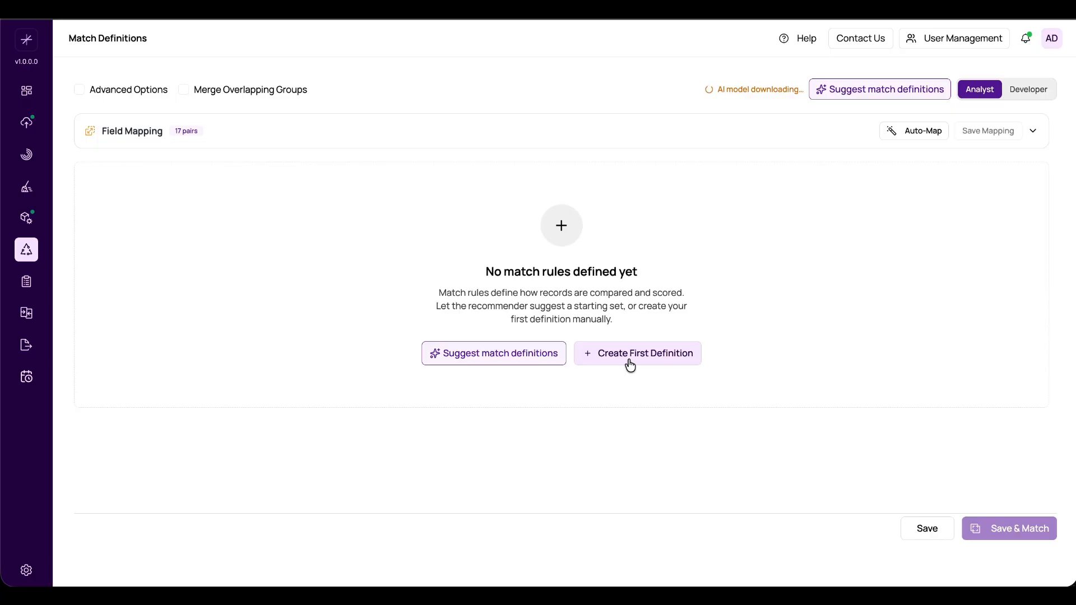
- Generate suggested match definitions and examine the criteria and match types of each suggestion
{"action": "left_click", "coordinate": [526, 366]}
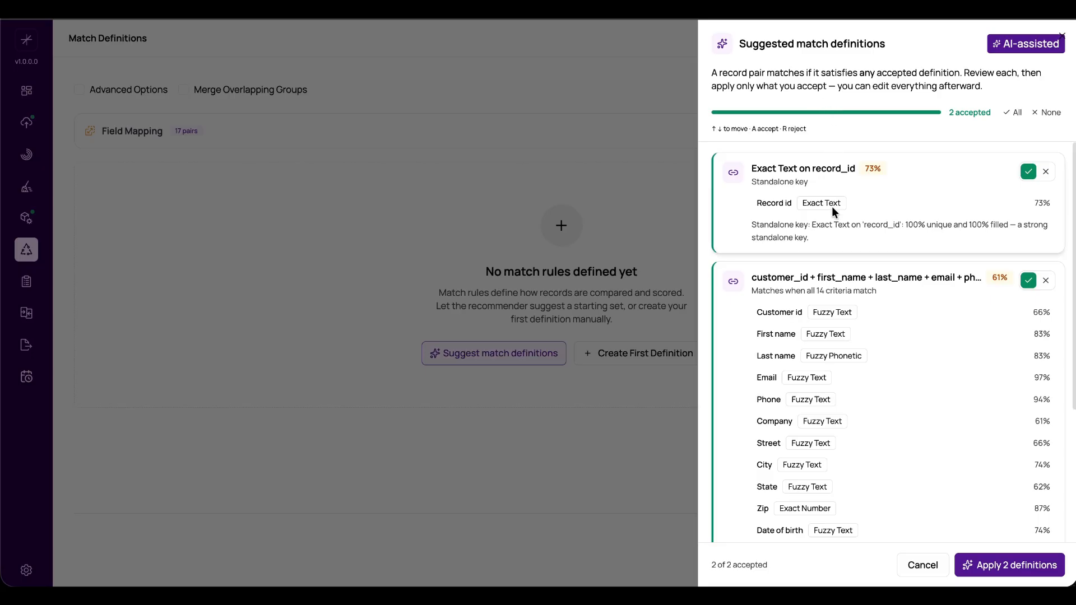
{"action": "scroll", "coordinate": [833, 212], "scroll_direction": "down", "scroll_amount": 1}
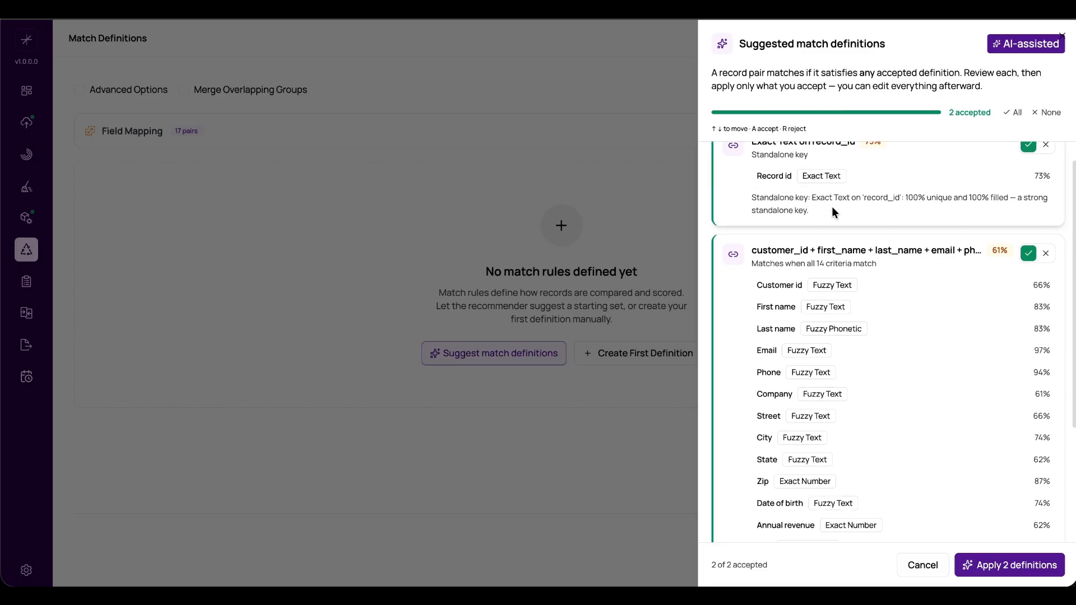
{"action": "scroll", "coordinate": [832, 208], "scroll_direction": "up", "scroll_amount": 1}
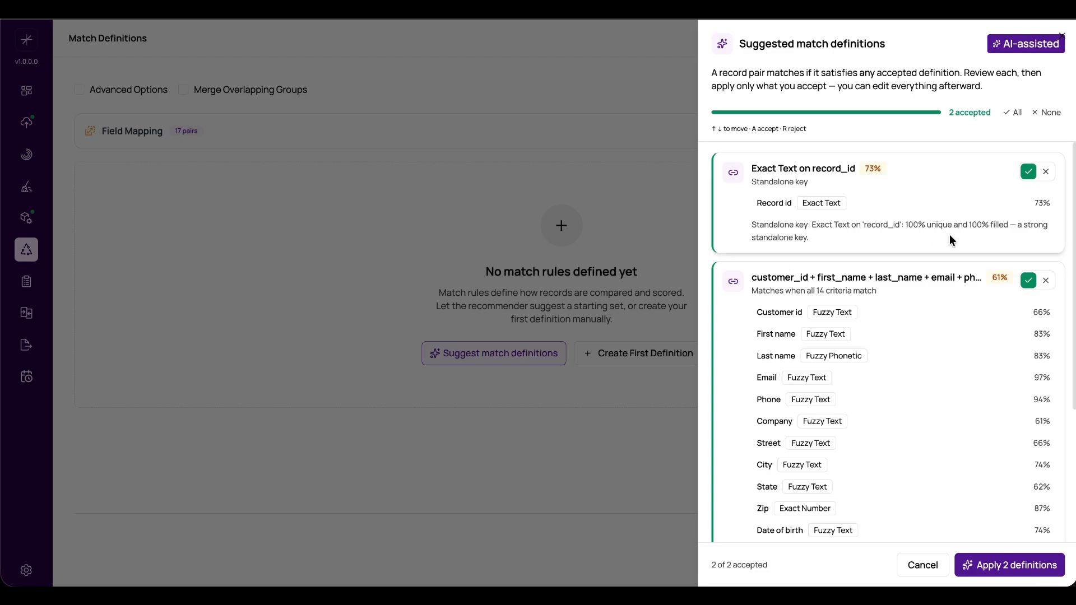
{"action": "scroll", "coordinate": [936, 302], "scroll_direction": "down", "scroll_amount": 2}
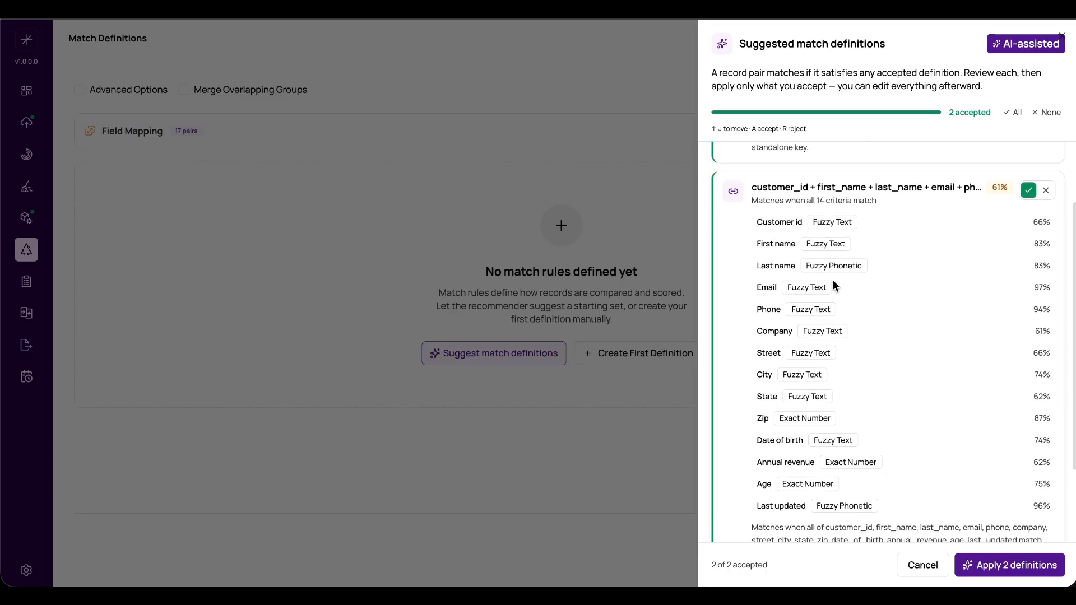
{"action": "scroll", "coordinate": [832, 283], "scroll_direction": "down", "scroll_amount": 2}
{"action": "scroll", "coordinate": [833, 281], "scroll_direction": "up", "scroll_amount": 3}
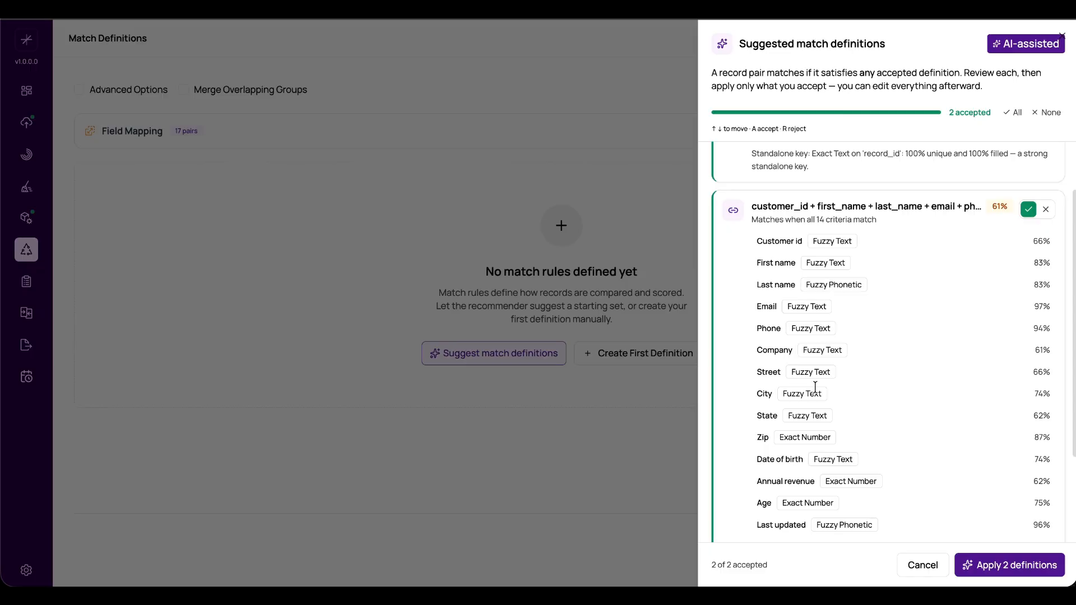
{"action": "scroll", "coordinate": [815, 387], "scroll_direction": "up", "scroll_amount": 1}
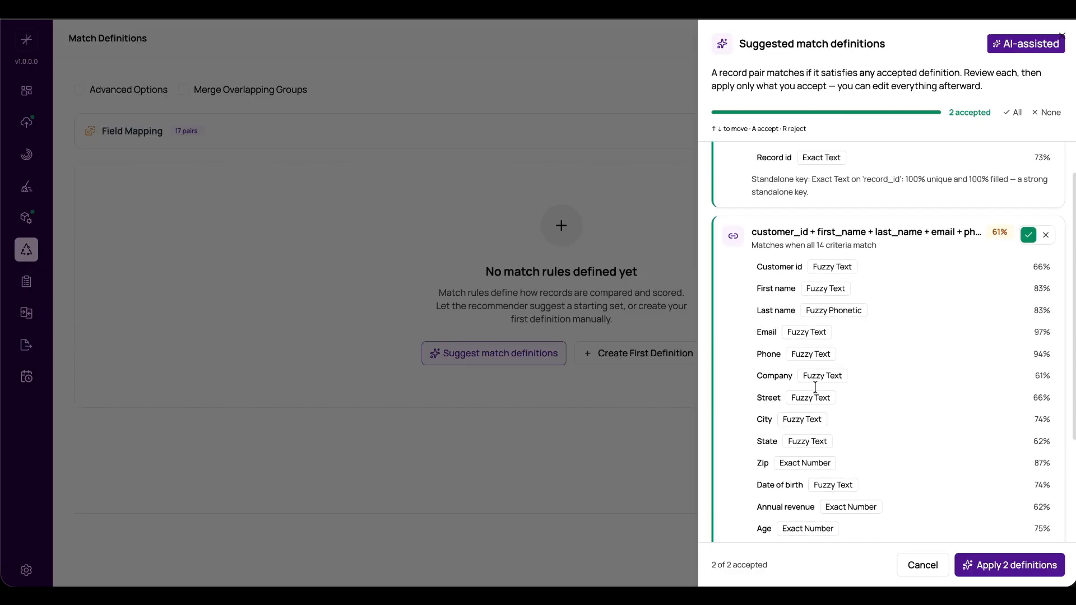
{"action": "scroll", "coordinate": [815, 387], "scroll_direction": "down", "scroll_amount": 3}
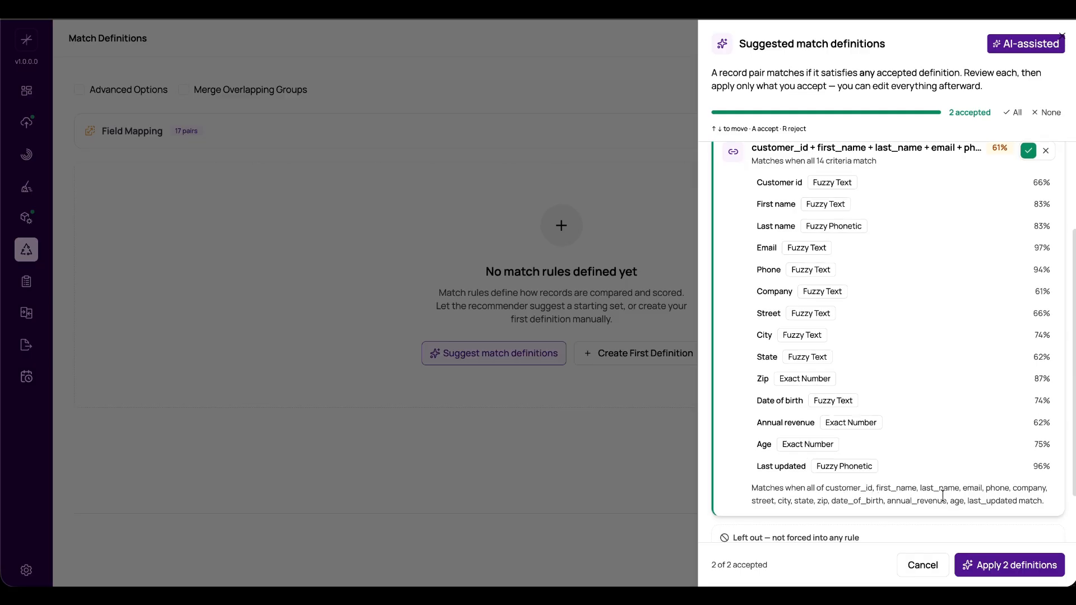
{"action": "scroll", "coordinate": [898, 517], "scroll_direction": "down", "scroll_amount": 1}
{"action": "scroll", "coordinate": [898, 516], "scroll_direction": "up", "scroll_amount": 2}
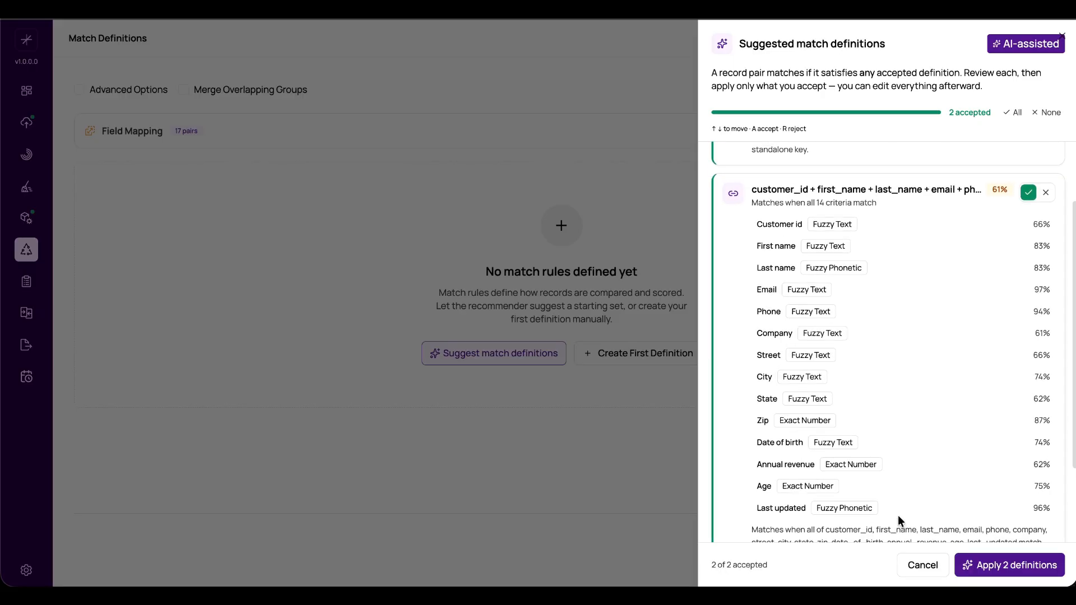
{"action": "scroll", "coordinate": [898, 518], "scroll_direction": "down", "scroll_amount": 1}
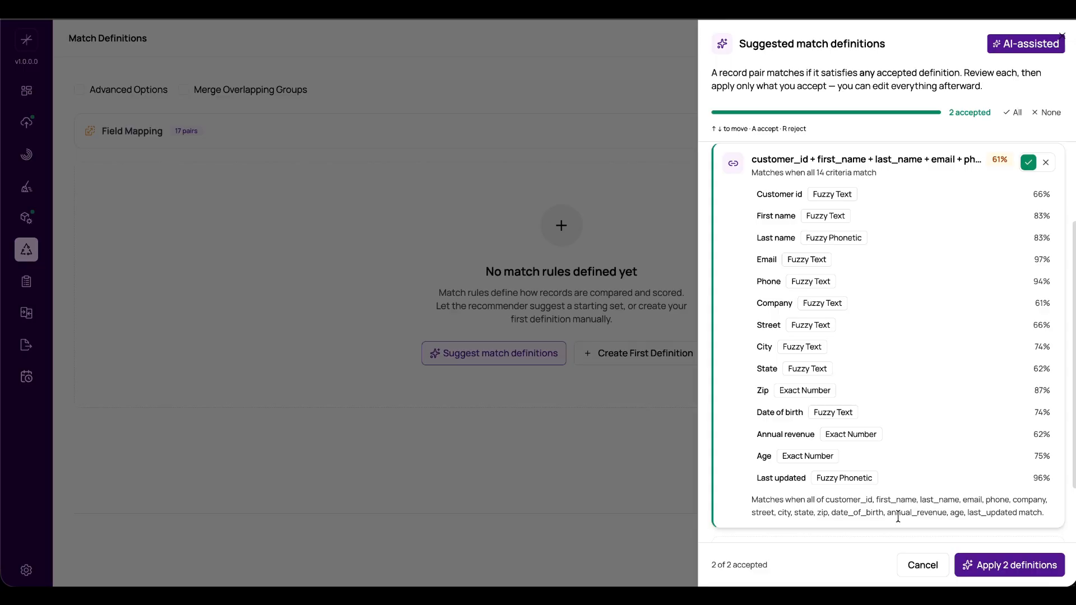
- Reject the suggested multi-field definition starting with customer_id and apply only the Exact Text on record_id definition
{"action": "left_click", "coordinate": [1045, 162]}
{"action": "scroll", "coordinate": [976, 469], "scroll_direction": "up", "scroll_amount": 4}
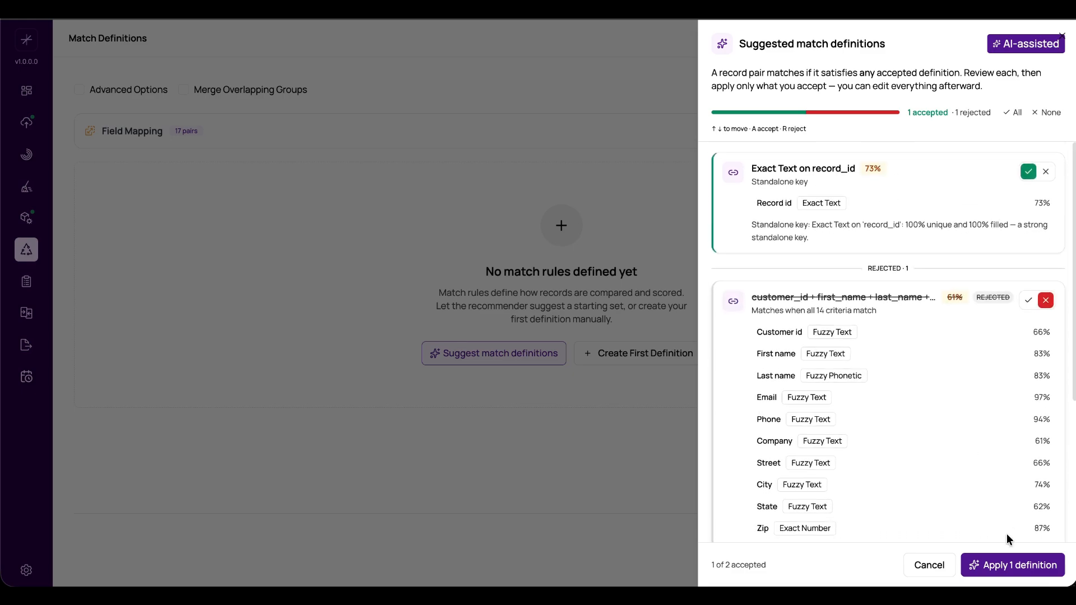
{"action": "left_click", "coordinate": [983, 566]}
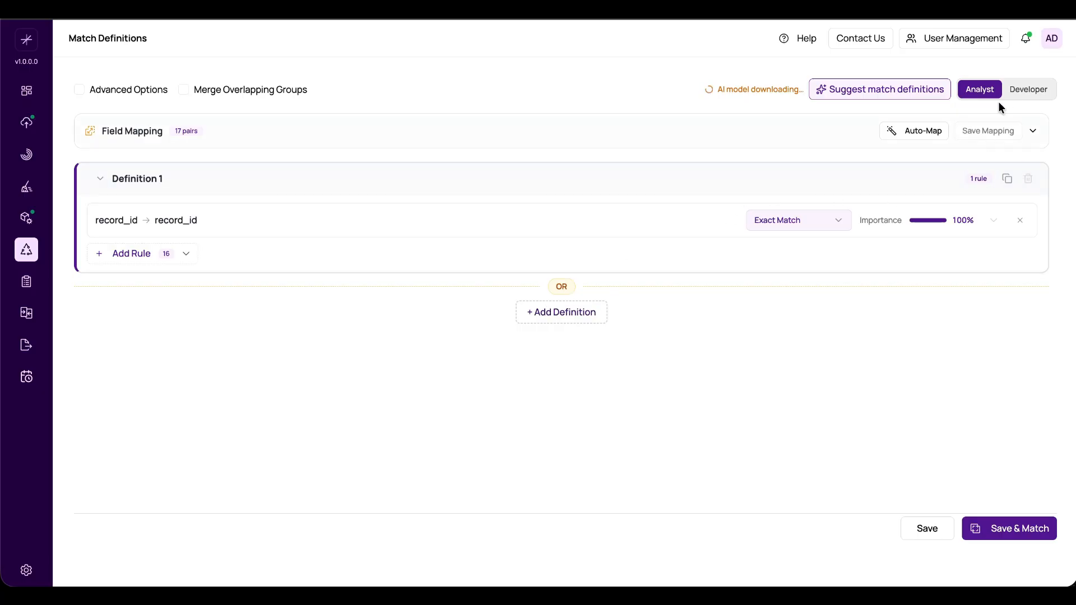
- Compare the match type options of the record_id rule in the Developer and Analyst views, ending in the Analyst view
{"action": "left_click", "coordinate": [1015, 98]}
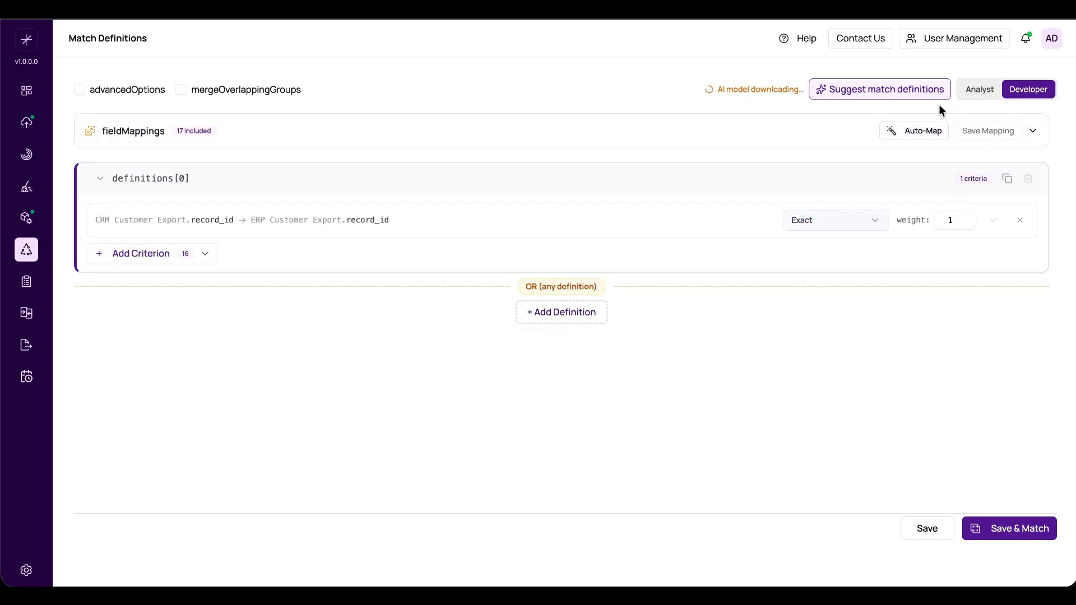
{"action": "left_click", "coordinate": [974, 90]}
{"action": "left_click", "coordinate": [830, 227]}
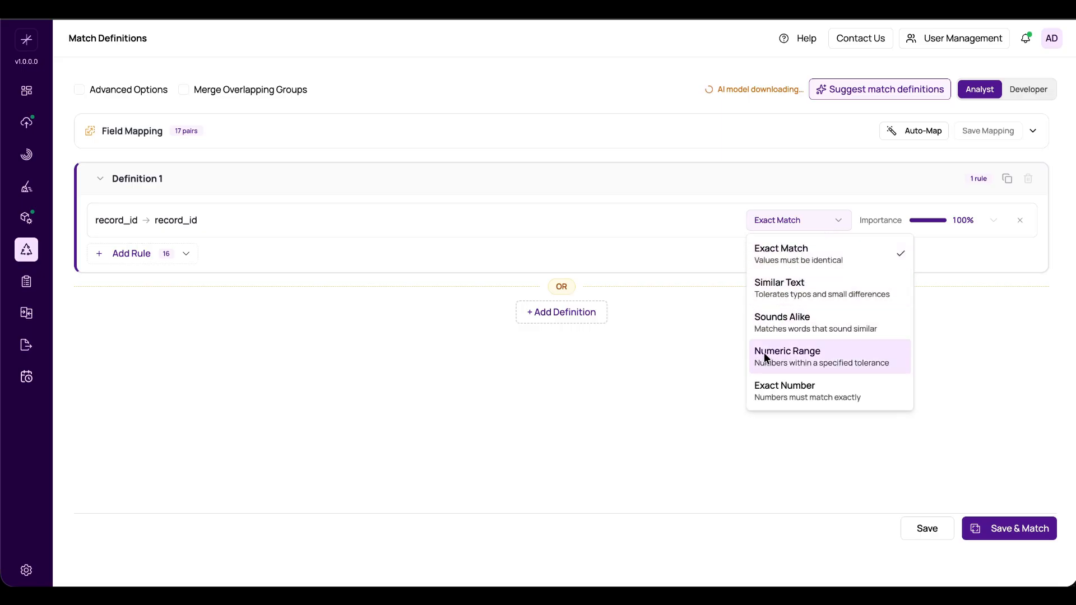
{"action": "left_click", "coordinate": [725, 388]}
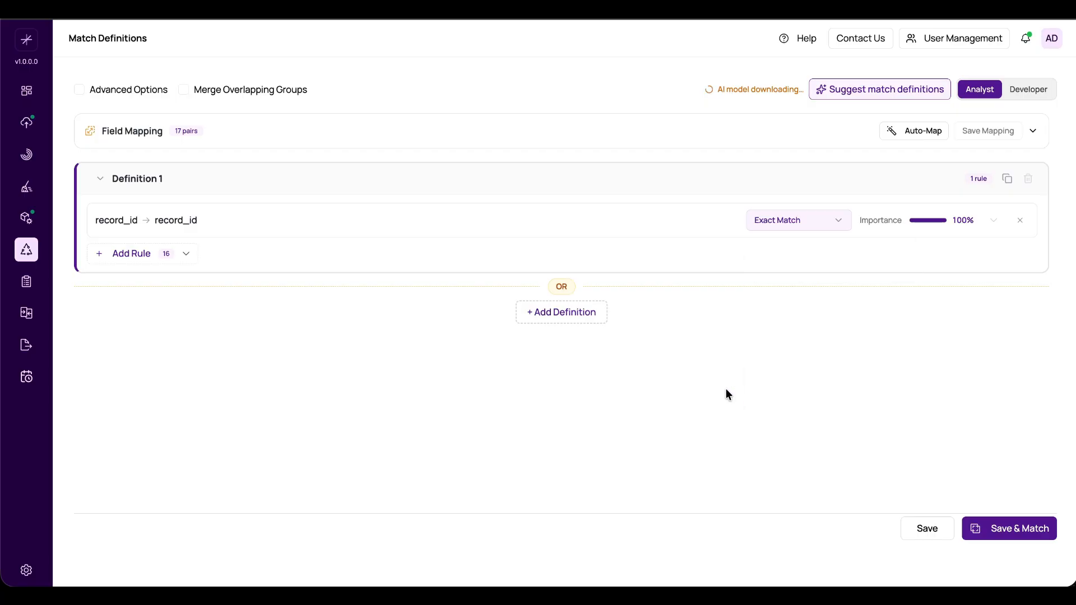
{"action": "left_click", "coordinate": [1029, 99]}
{"action": "left_click", "coordinate": [865, 225]}
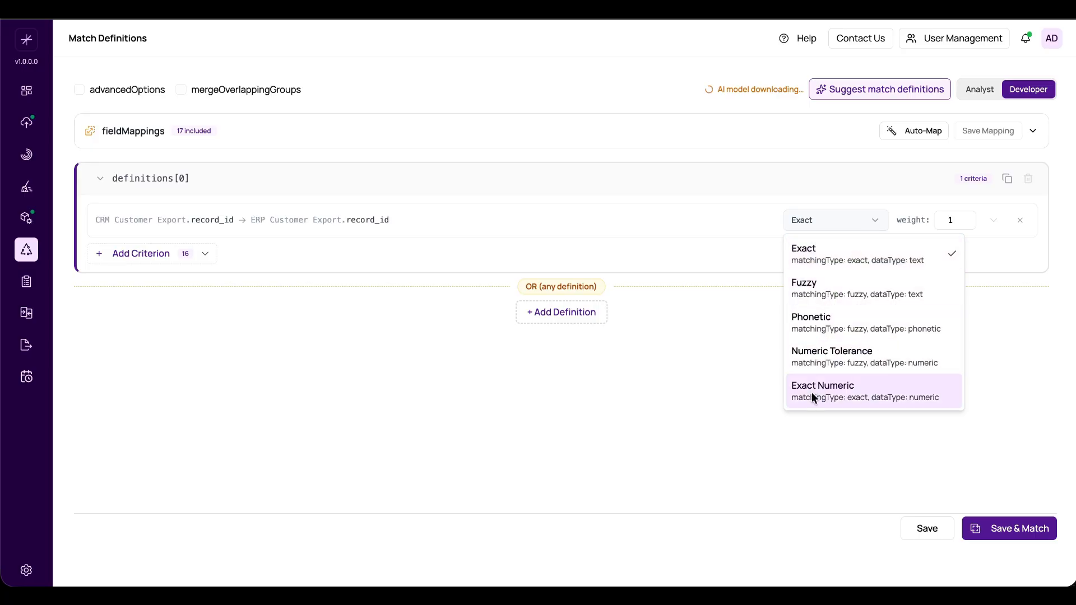
{"action": "left_click", "coordinate": [769, 369]}
{"action": "left_click", "coordinate": [988, 91]}
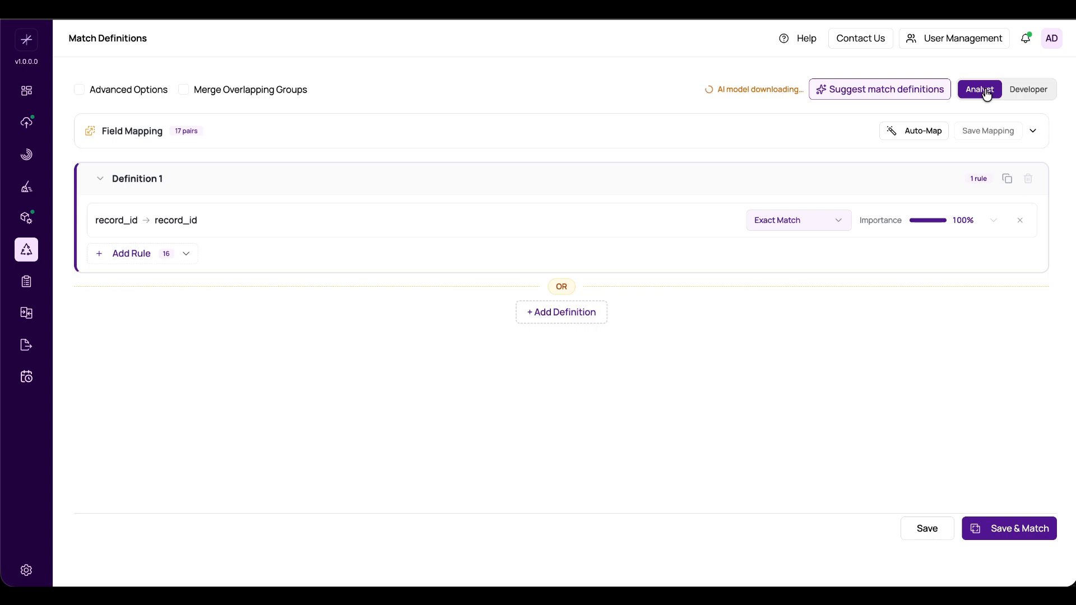
- Add a second match definition with a first_name rule that uses the Sounds Alike match type
{"action": "left_click", "coordinate": [553, 316]}
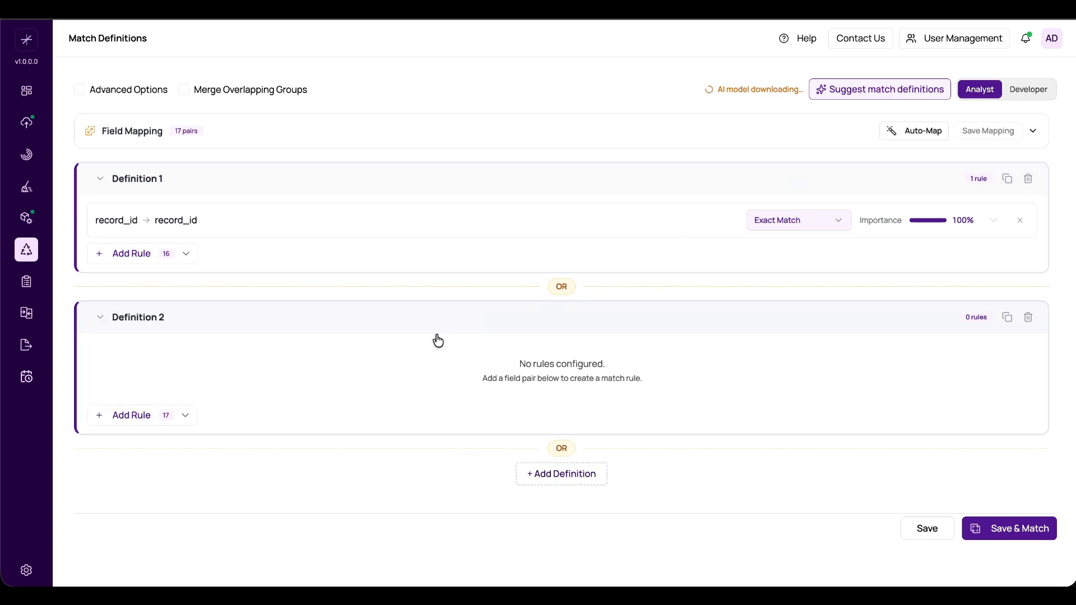
{"action": "left_click", "coordinate": [158, 413]}
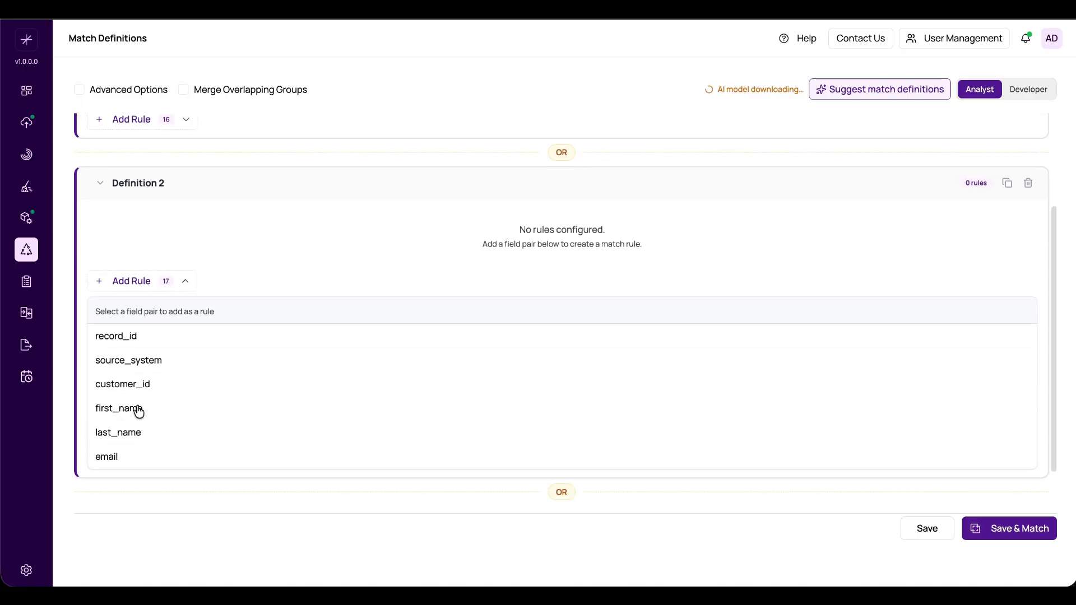
{"action": "scroll", "coordinate": [139, 412], "scroll_direction": "down", "scroll_amount": 3}
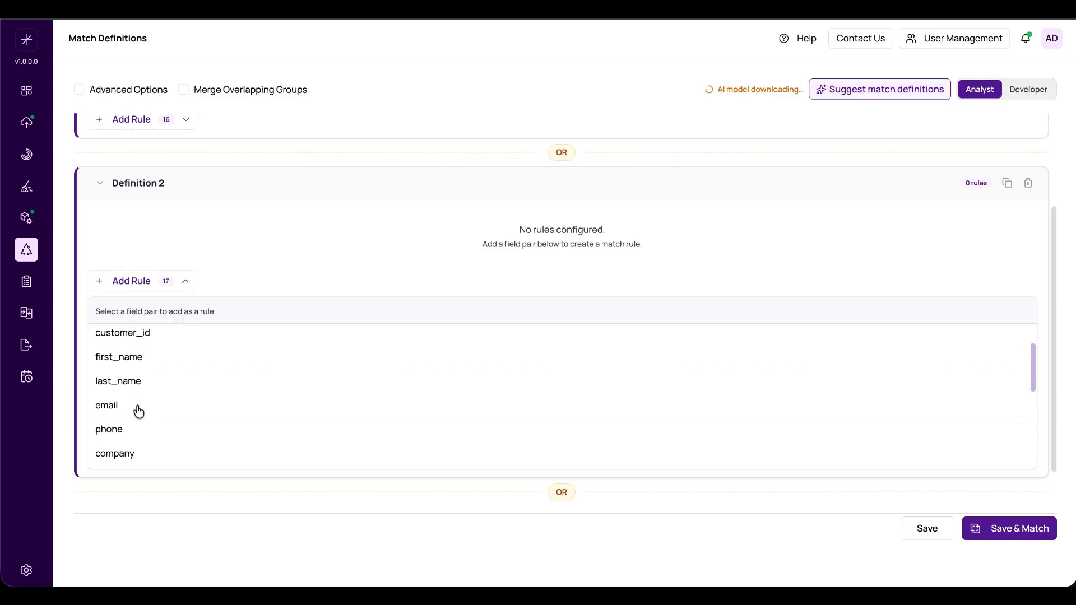
{"action": "scroll", "coordinate": [132, 426], "scroll_direction": "down", "scroll_amount": 3}
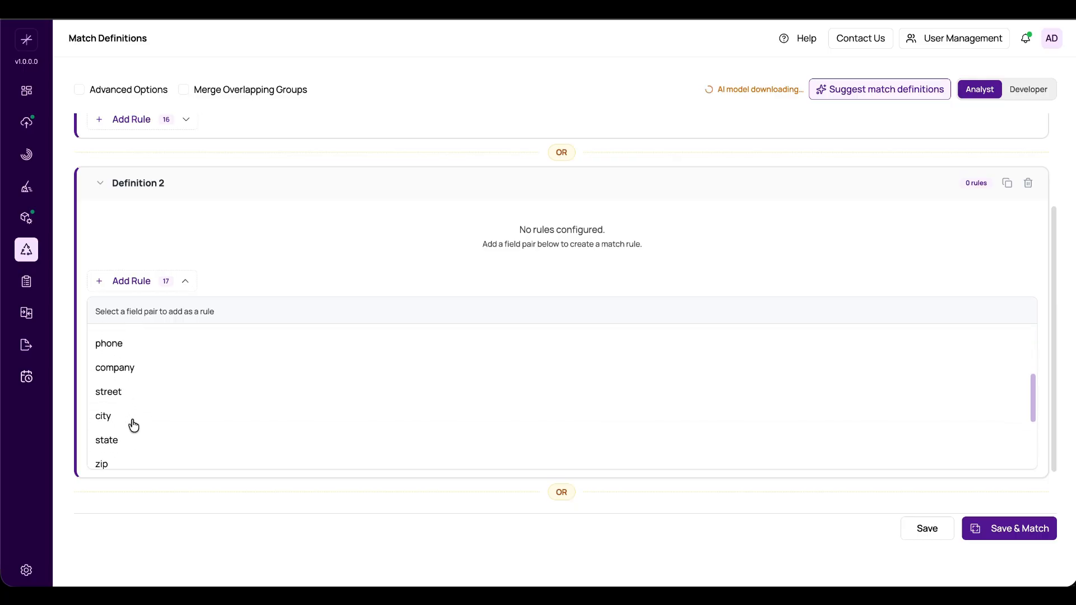
{"action": "scroll", "coordinate": [133, 426], "scroll_direction": "up", "scroll_amount": 2}
{"action": "scroll", "coordinate": [133, 425], "scroll_direction": "up", "scroll_amount": 3}
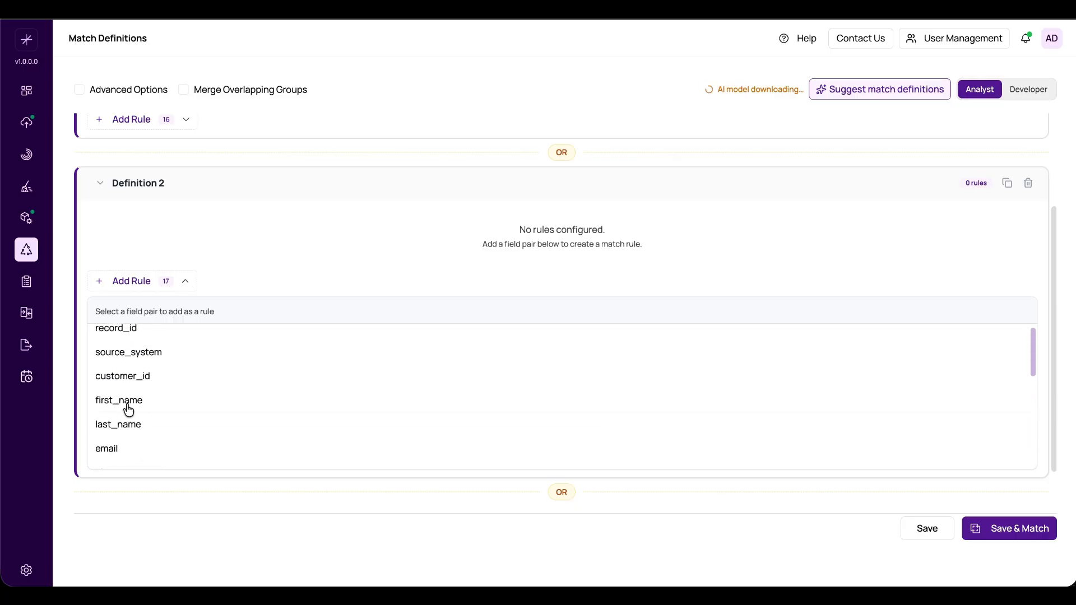
{"action": "left_click", "coordinate": [128, 406]}
{"action": "left_click", "coordinate": [769, 370]}
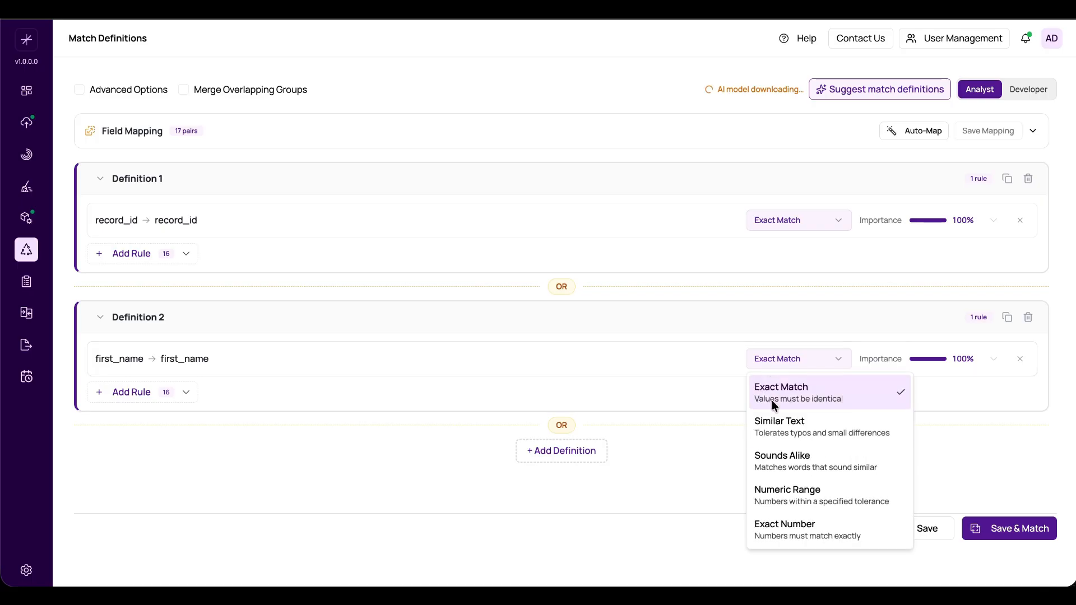
{"action": "left_click", "coordinate": [764, 464]}
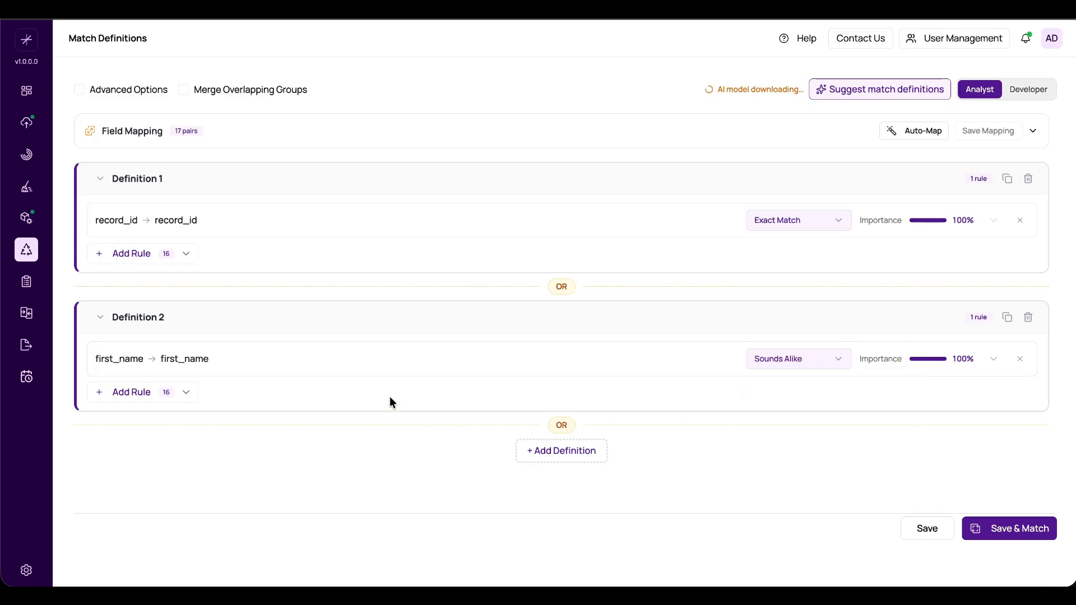
- Add a country rule to Definition 2 and set its match type to Similar Text
{"action": "left_click", "coordinate": [181, 397]}
{"action": "scroll", "coordinate": [167, 445], "scroll_direction": "down", "scroll_amount": 5}
{"action": "scroll", "coordinate": [169, 446], "scroll_direction": "down", "scroll_amount": 10}
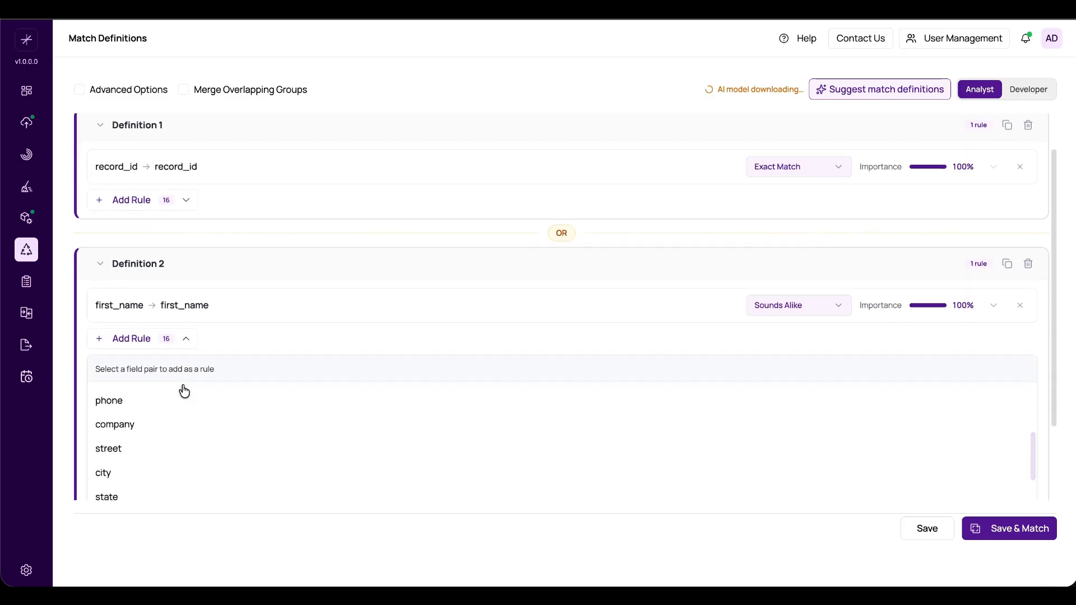
{"action": "scroll", "coordinate": [169, 416], "scroll_direction": "down", "scroll_amount": 1}
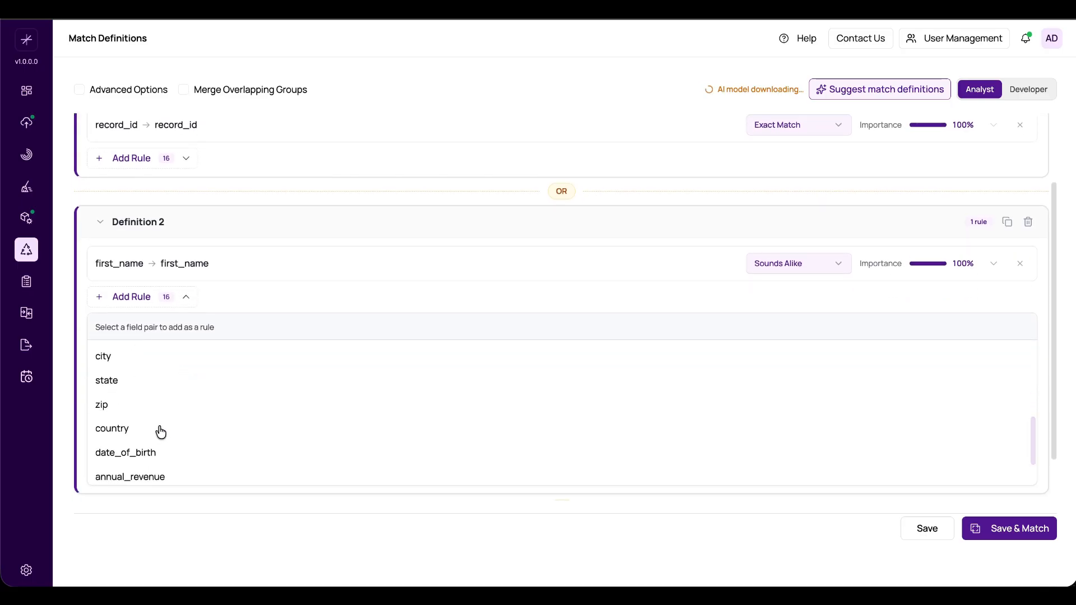
{"action": "left_click", "coordinate": [158, 428]}
{"action": "left_click", "coordinate": [807, 390]}
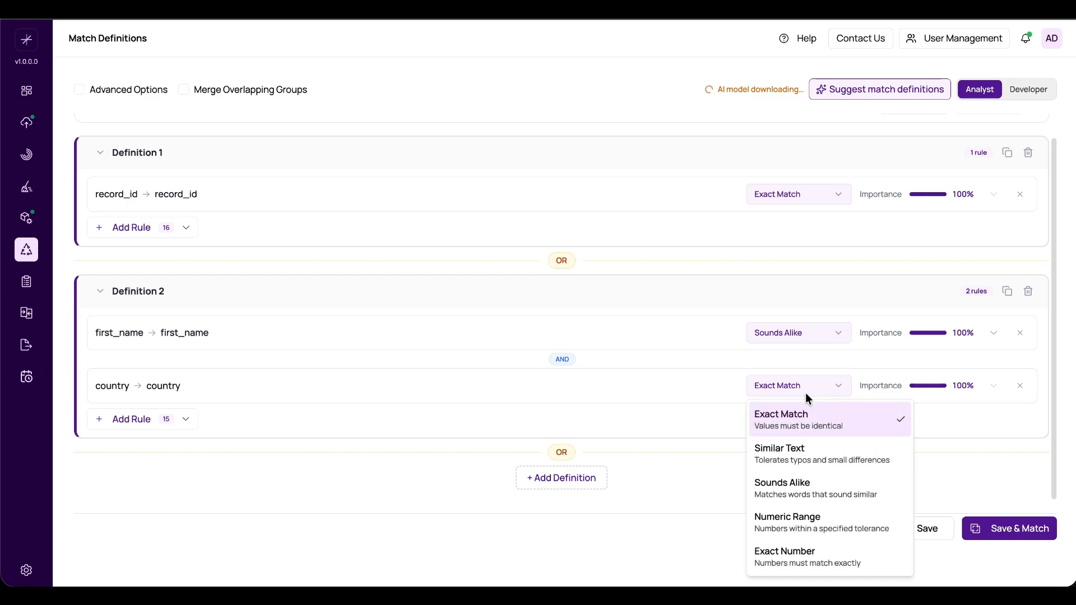
{"action": "left_click", "coordinate": [789, 445]}
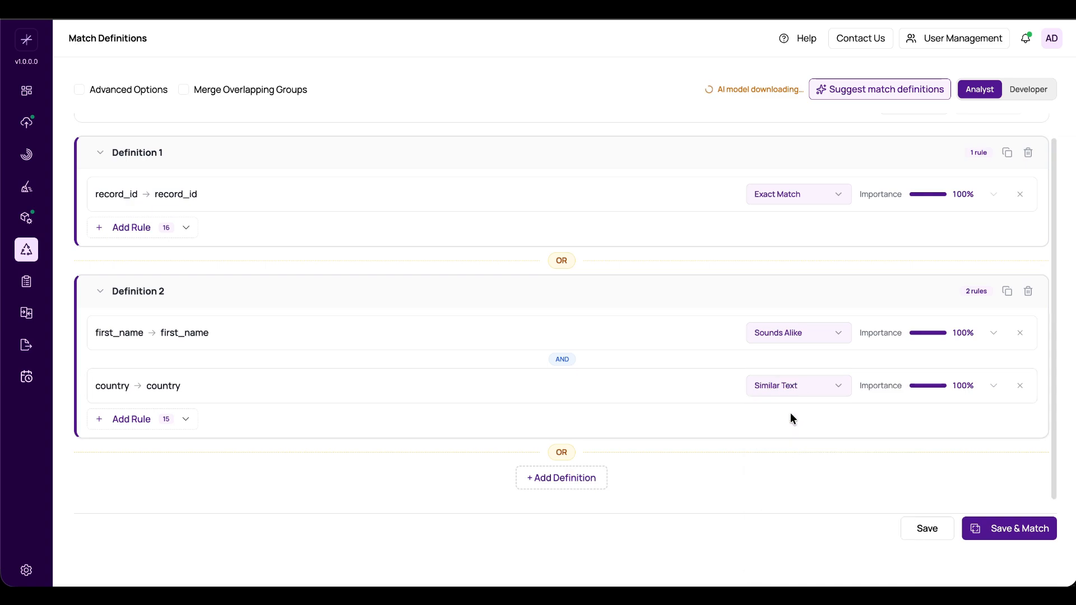
- Review the rules of both match definitions and the importance setting of the first_name rule
{"action": "scroll", "coordinate": [790, 414], "scroll_direction": "up", "scroll_amount": 1}
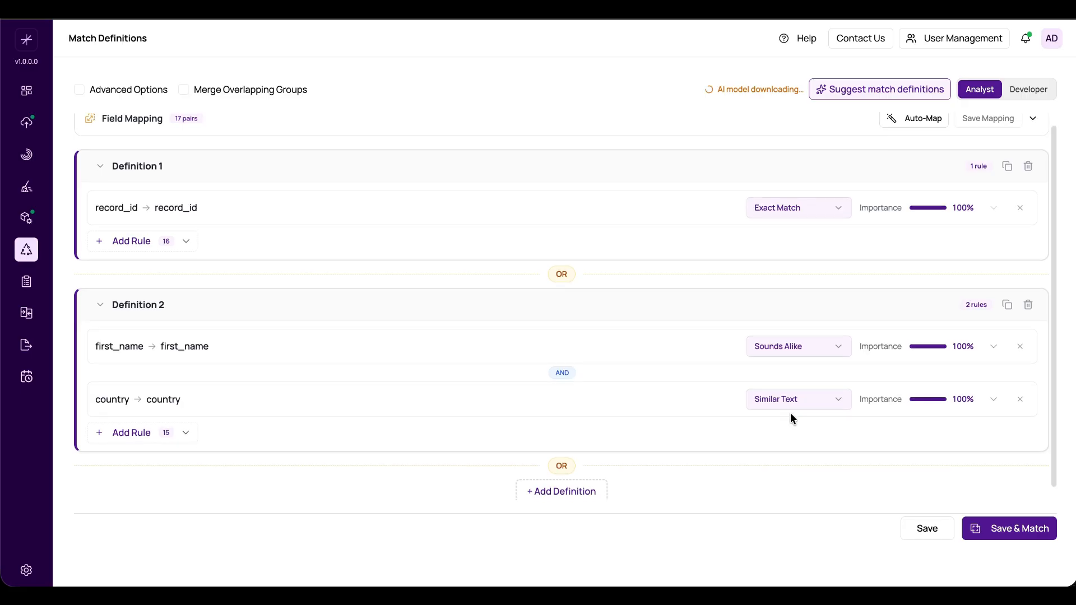
{"action": "scroll", "coordinate": [790, 414], "scroll_direction": "up", "scroll_amount": 1}
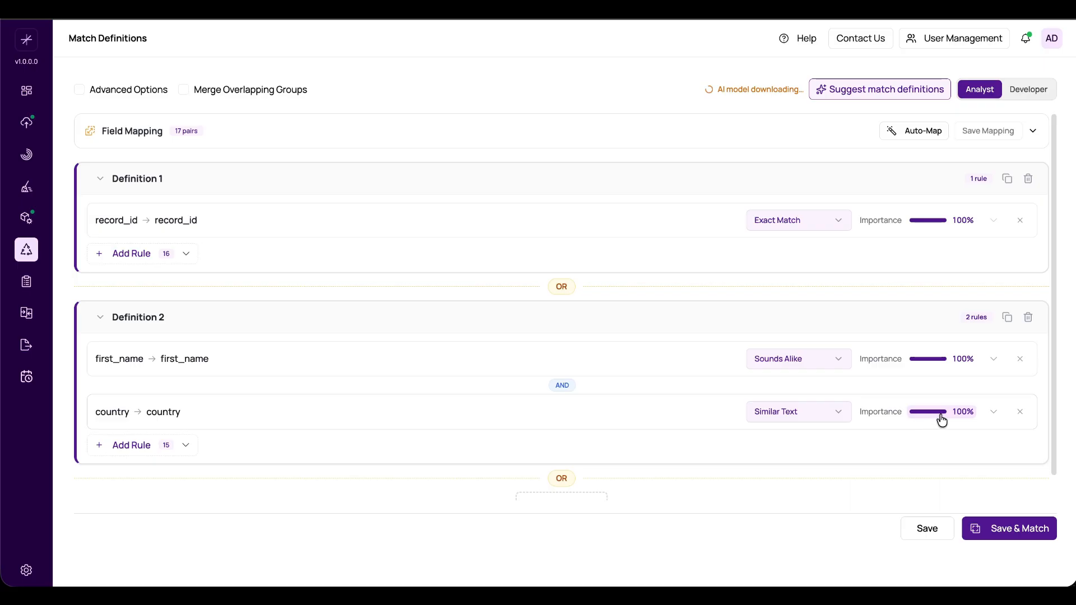
{"action": "left_click", "coordinate": [940, 363]}
{"action": "left_click", "coordinate": [941, 366]}
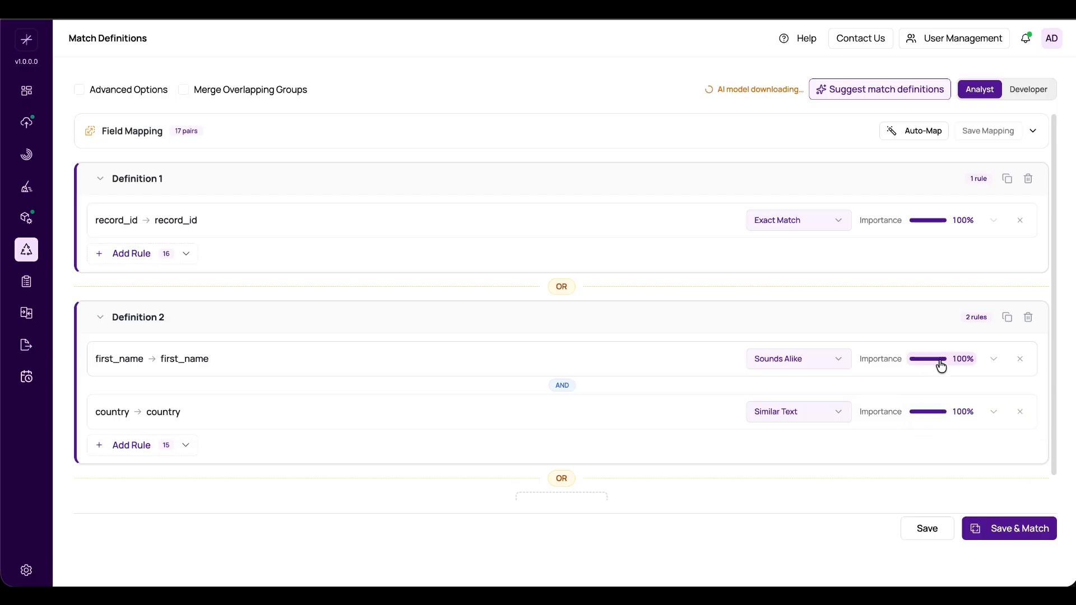
{"action": "scroll", "coordinate": [941, 366], "scroll_direction": "up", "scroll_amount": 1}
{"action": "scroll", "coordinate": [691, 293], "scroll_direction": "down", "scroll_amount": 1}
{"action": "scroll", "coordinate": [692, 300], "scroll_direction": "up", "scroll_amount": 1}
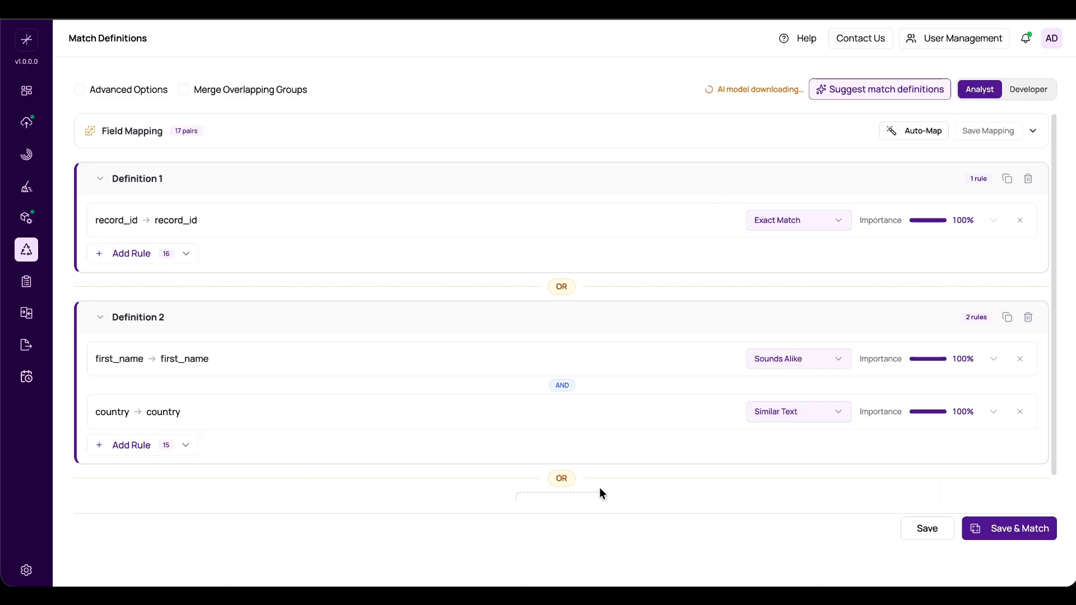
{"action": "left_click", "coordinate": [241, 98]}
{"action": "left_click", "coordinate": [241, 98]}
{"action": "scroll", "coordinate": [797, 446], "scroll_direction": "down", "scroll_amount": 1}
{"action": "scroll", "coordinate": [797, 447], "scroll_direction": "up", "scroll_amount": 1}
- Save the match definitions without running the matching and dismiss the save notification
{"action": "left_click", "coordinate": [933, 530]}
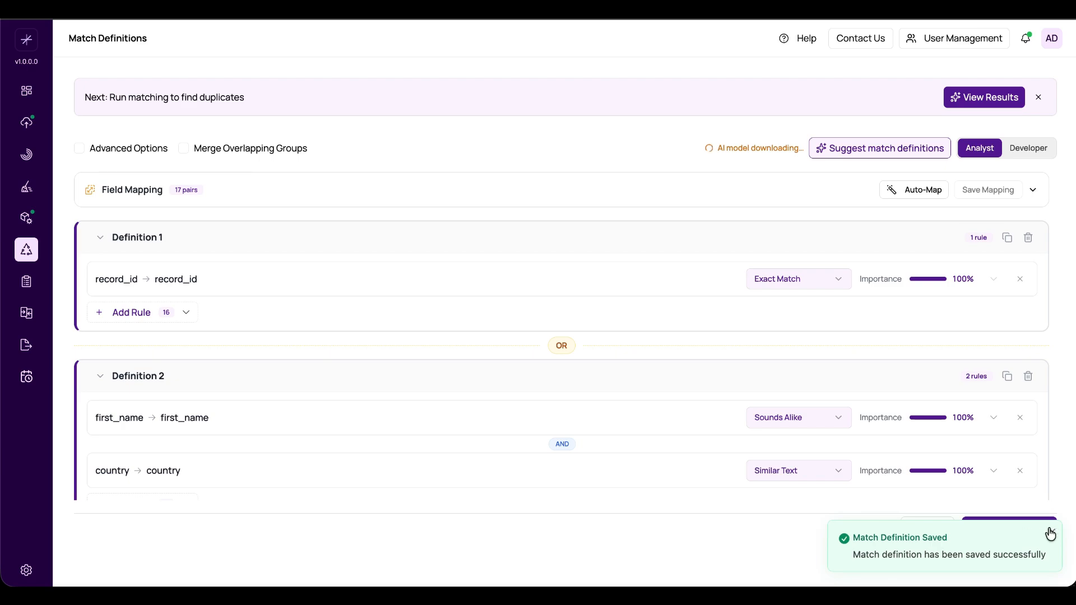
{"action": "left_click", "coordinate": [1051, 530]}
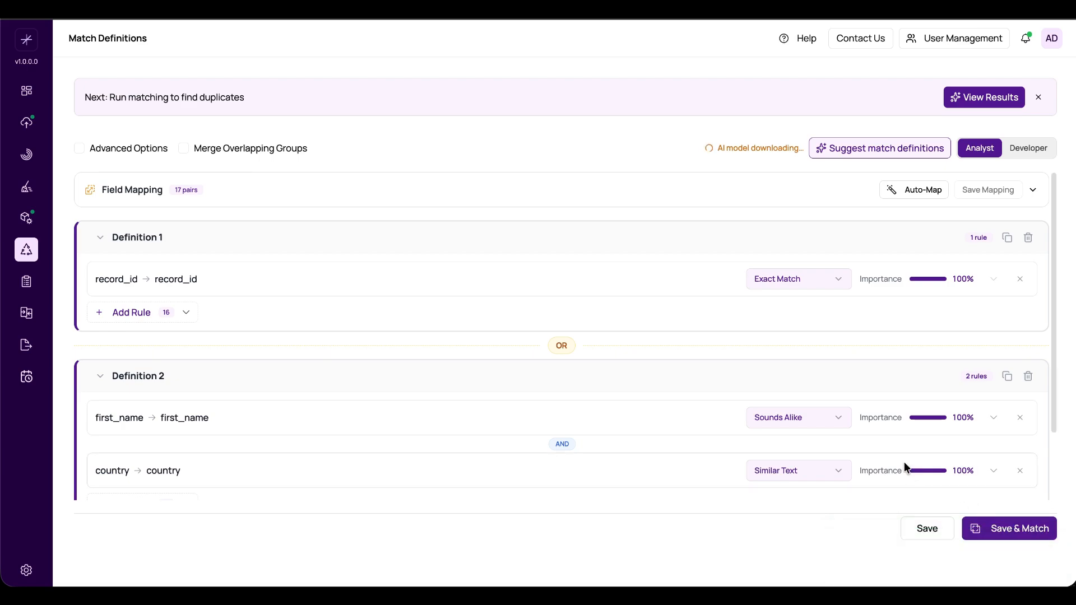